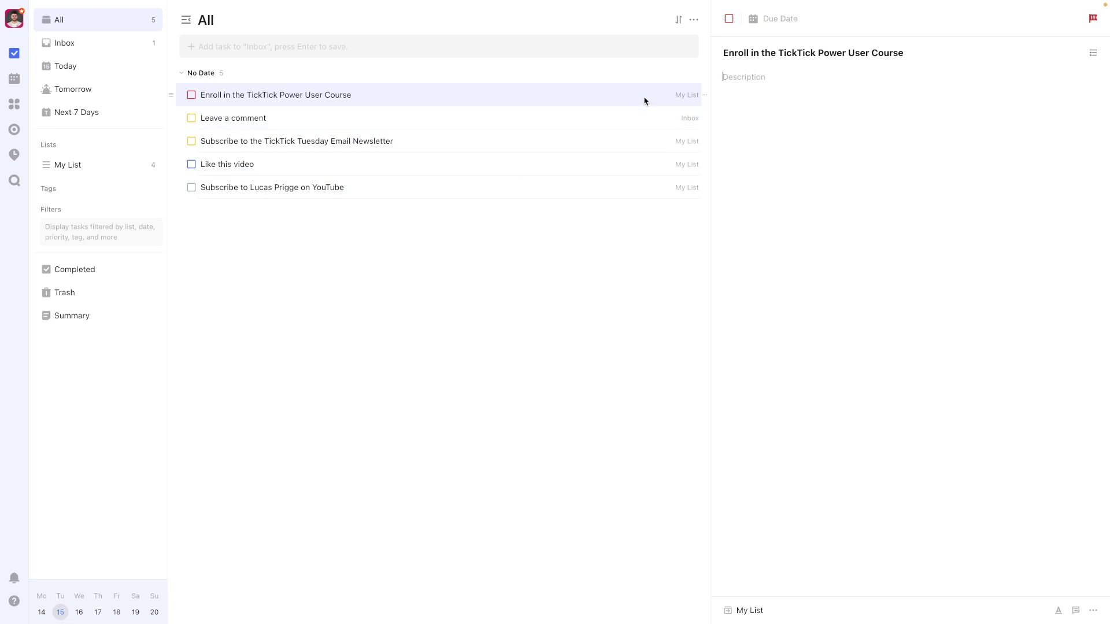
Bring up the Enroll task's quick actions, dismiss them, and show the task's priority flag choices.
right_click(645, 101)
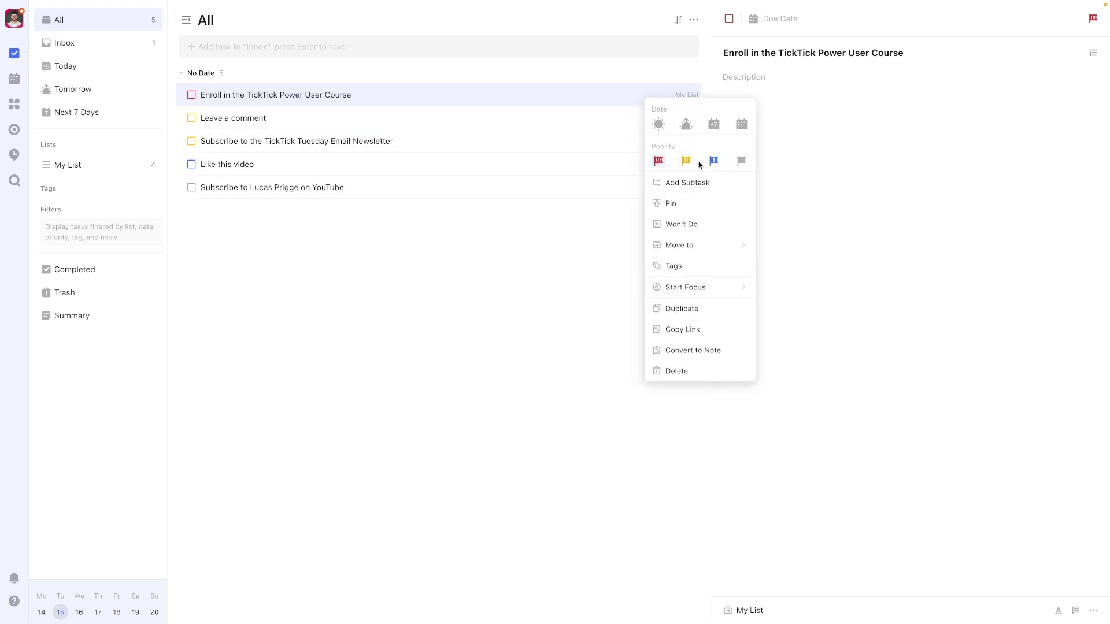
left_click(824, 172)
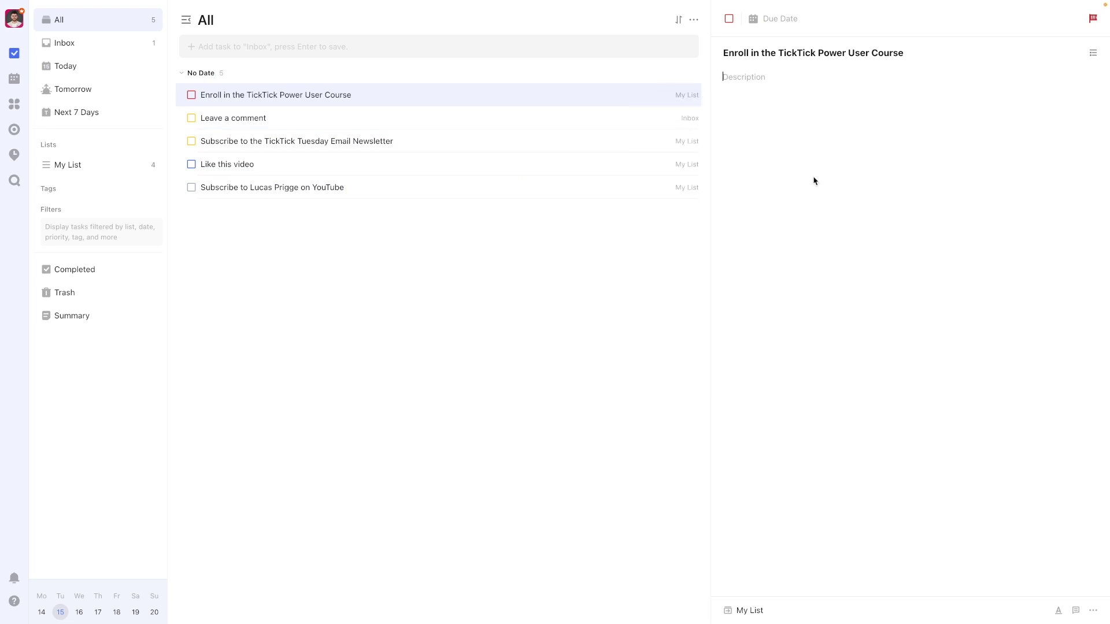
left_click(1093, 19)
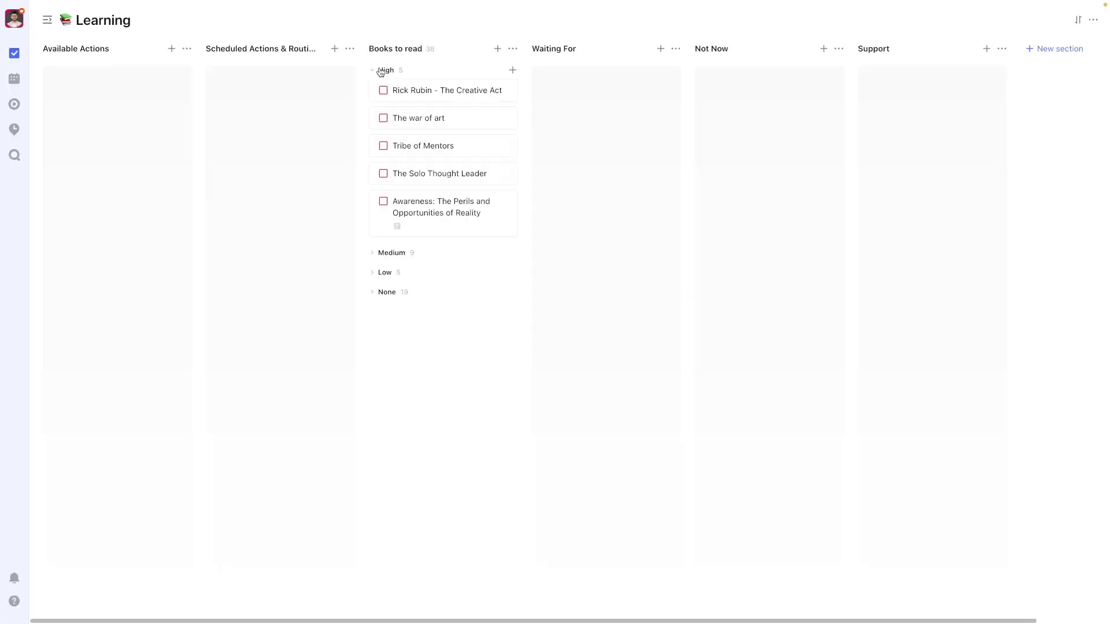
Expand the Medium priority books group, browse the column, and open 'Rick Rubin - The Creative Act'.
left_click(392, 252)
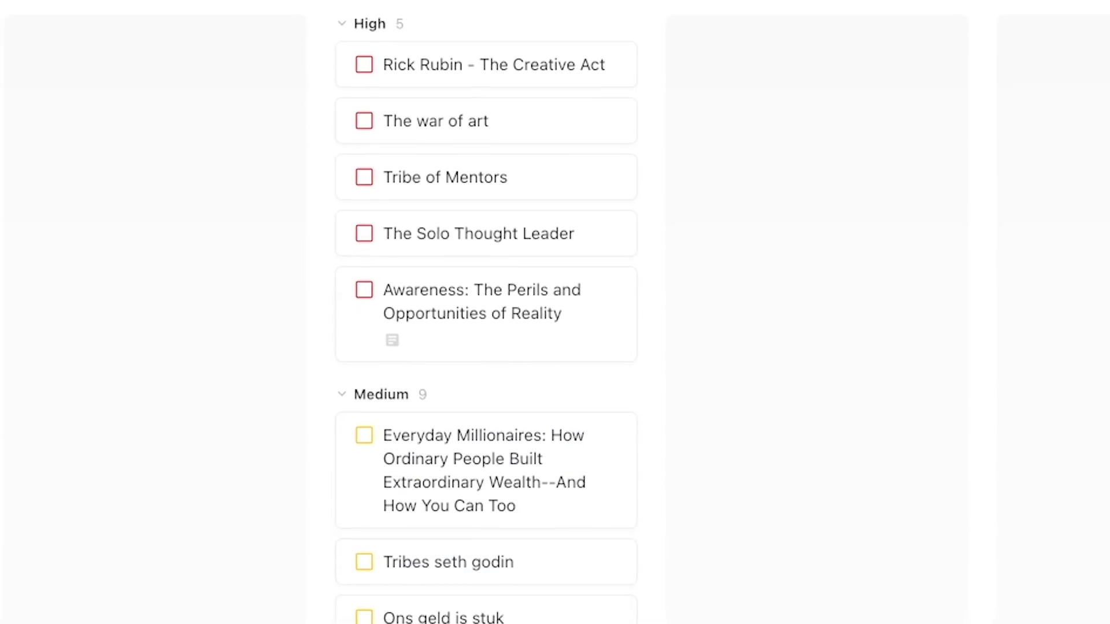
scroll(488, 312, "down", 6)
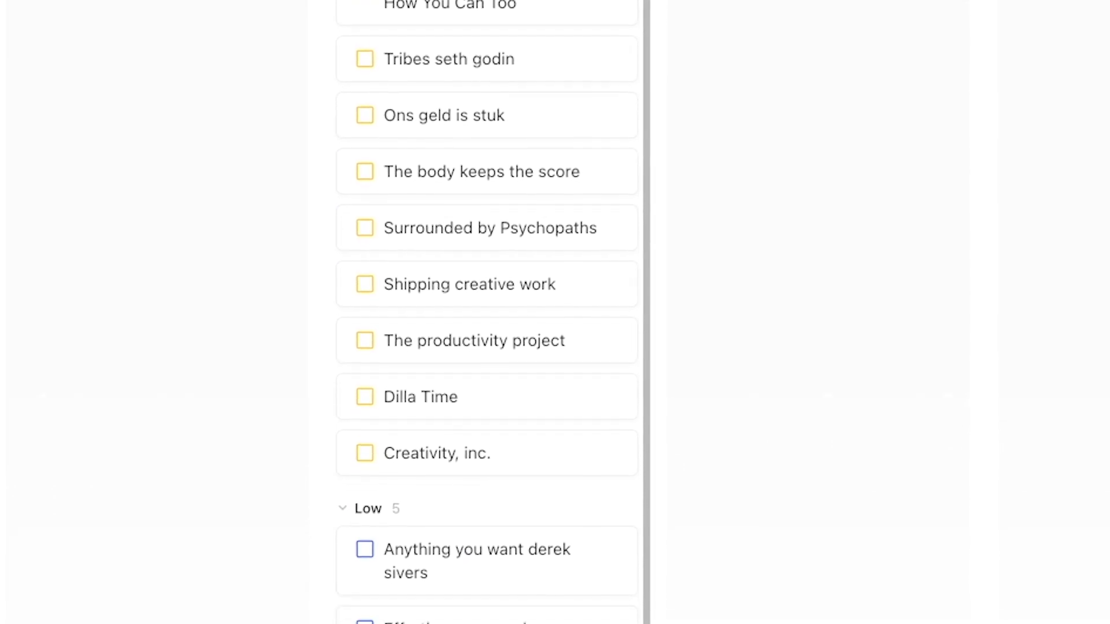
scroll(485, 312, "down", 20)
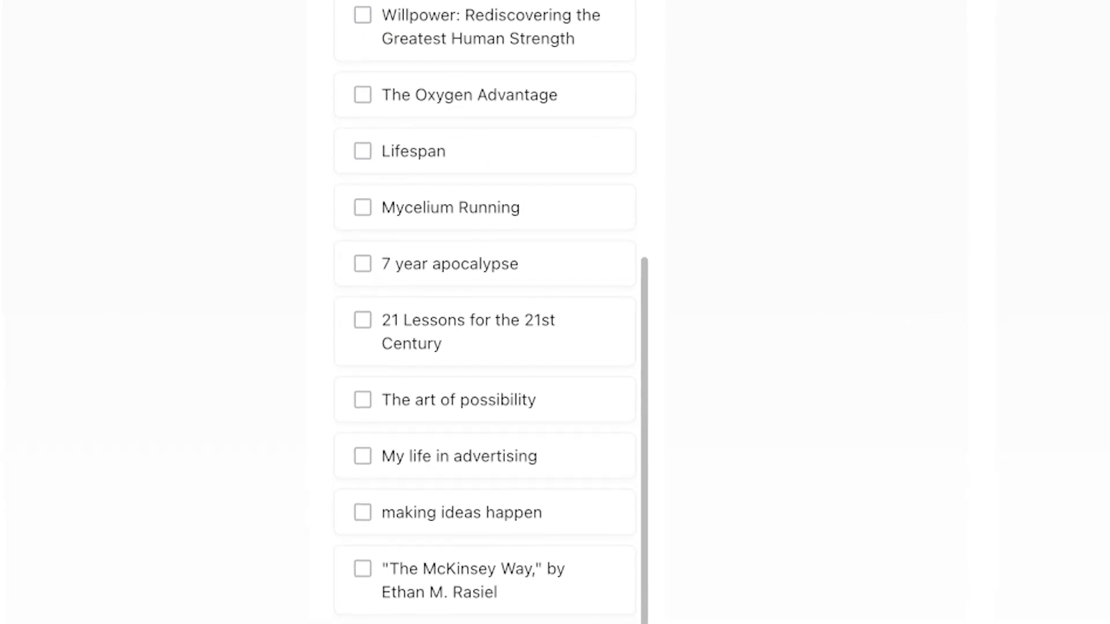
scroll(483, 312, "down", 3)
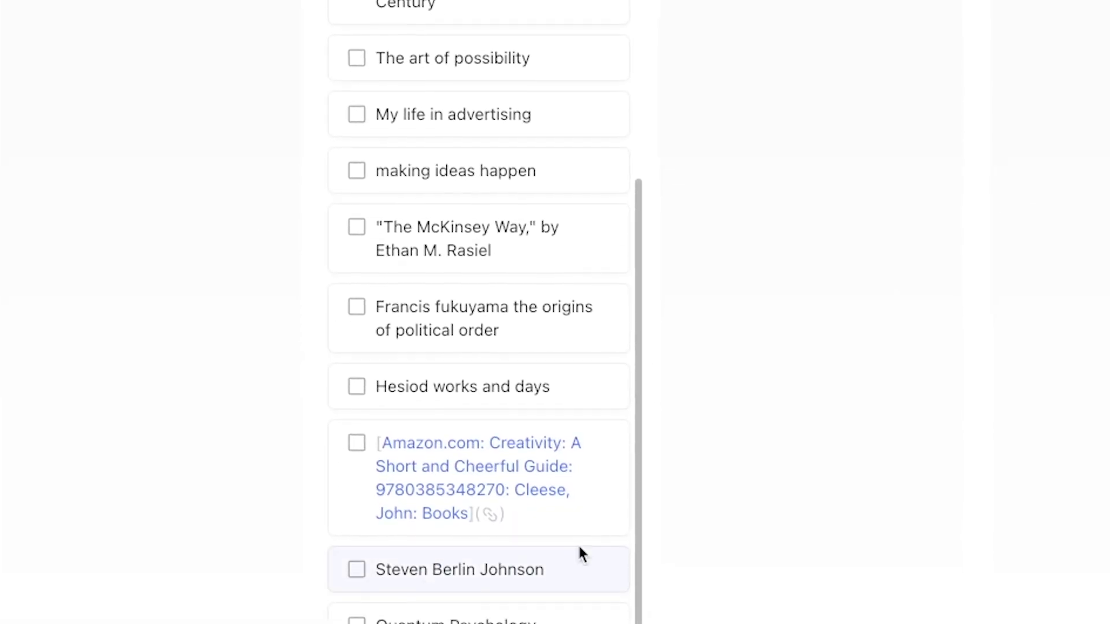
scroll(631, 535, "up", 4)
scroll(630, 531, "up", 8)
scroll(608, 529, "up", 12)
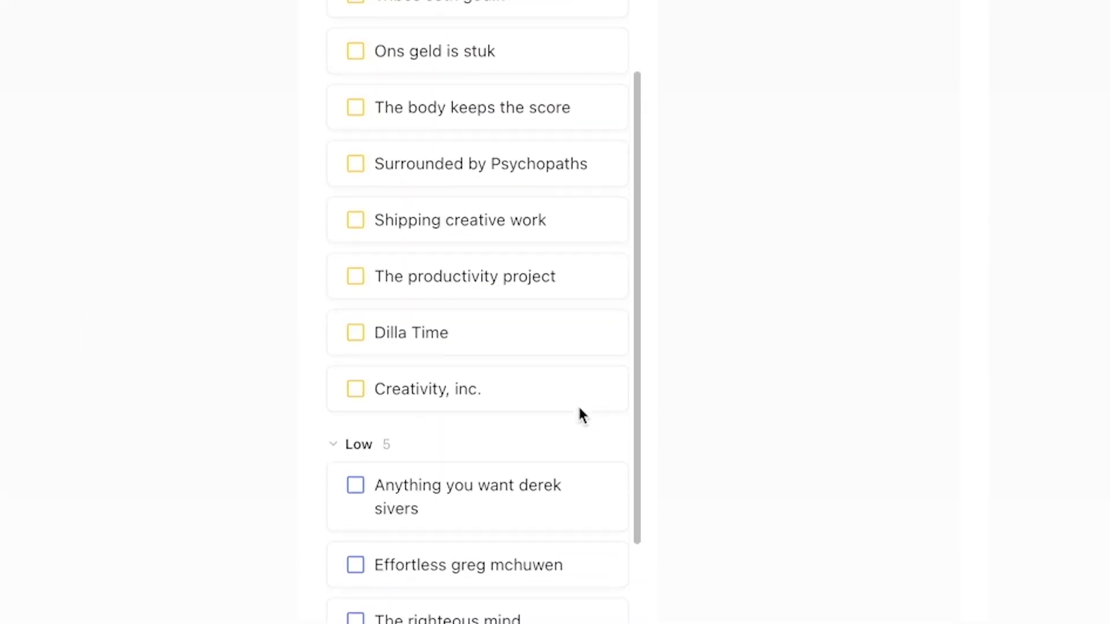
scroll(580, 413, "up", 10)
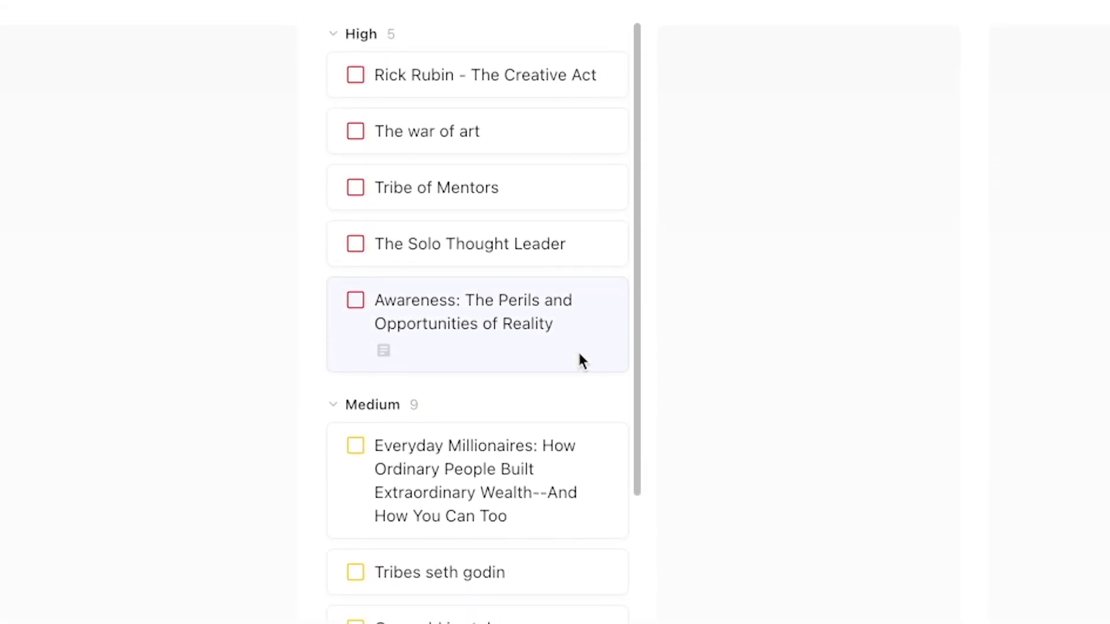
scroll(581, 359, "up", 2)
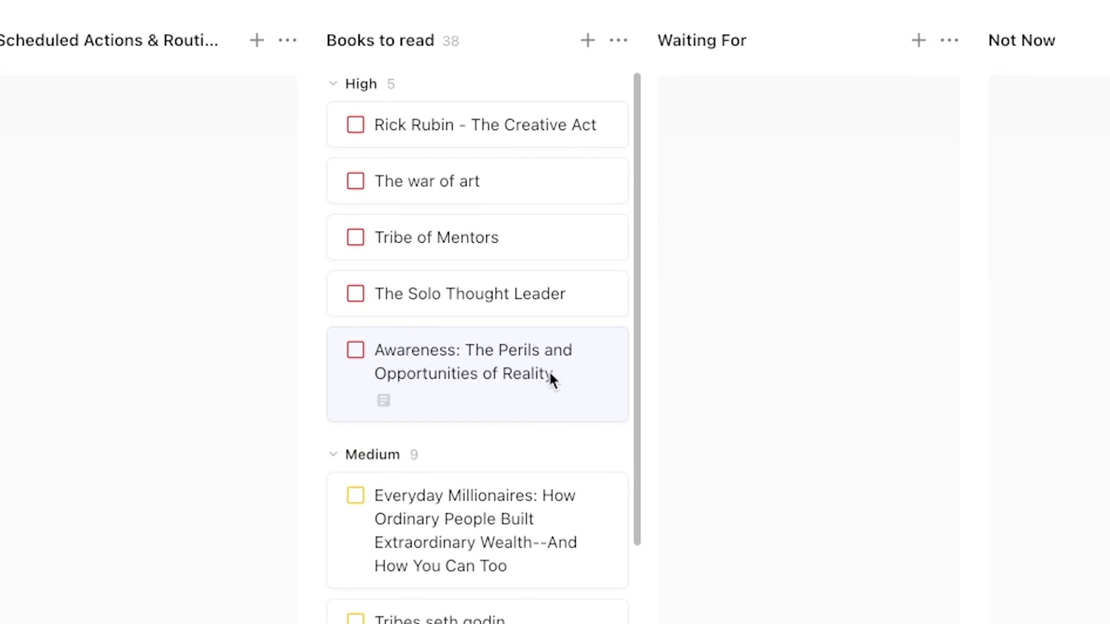
left_click(482, 130)
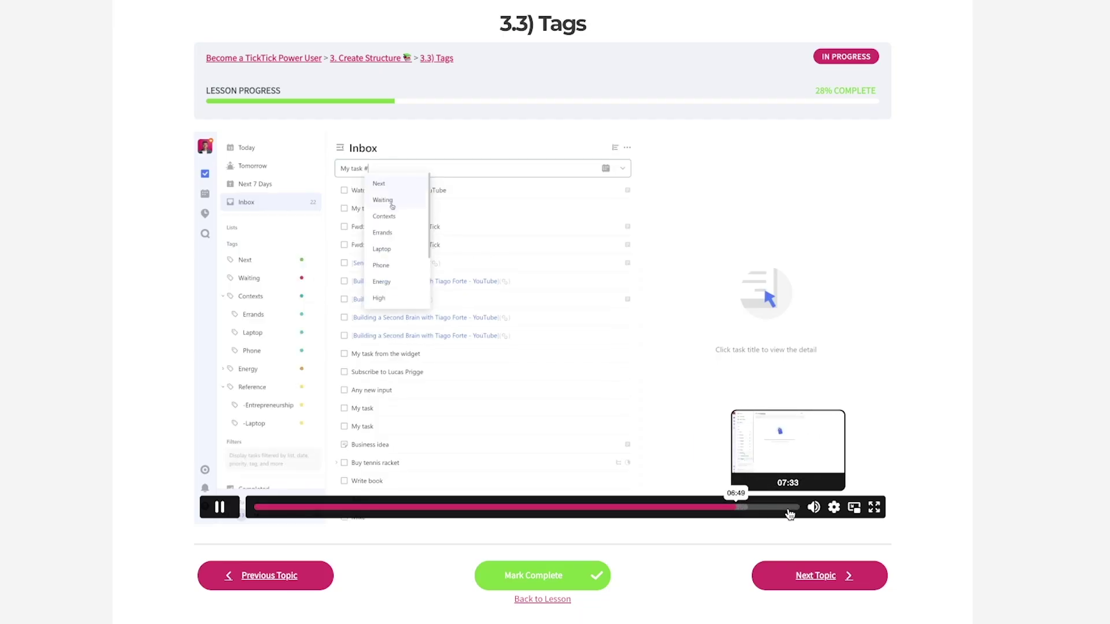
Mark the Tags lesson complete and go to the '3. Create Structure' course section.
left_click(542, 577)
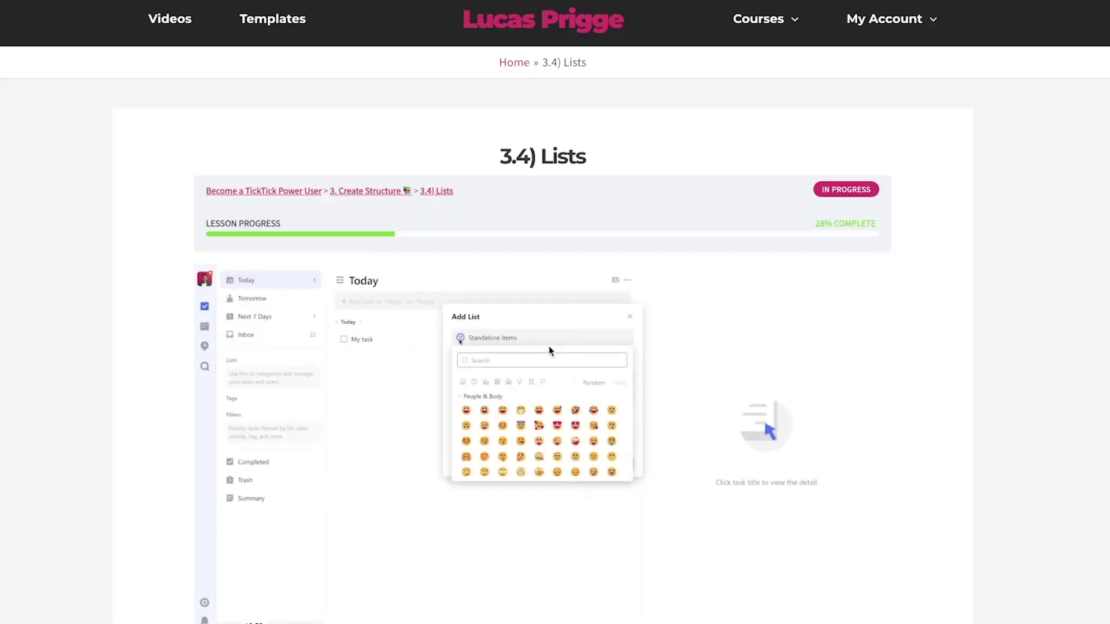
scroll(405, 202, "down", 1)
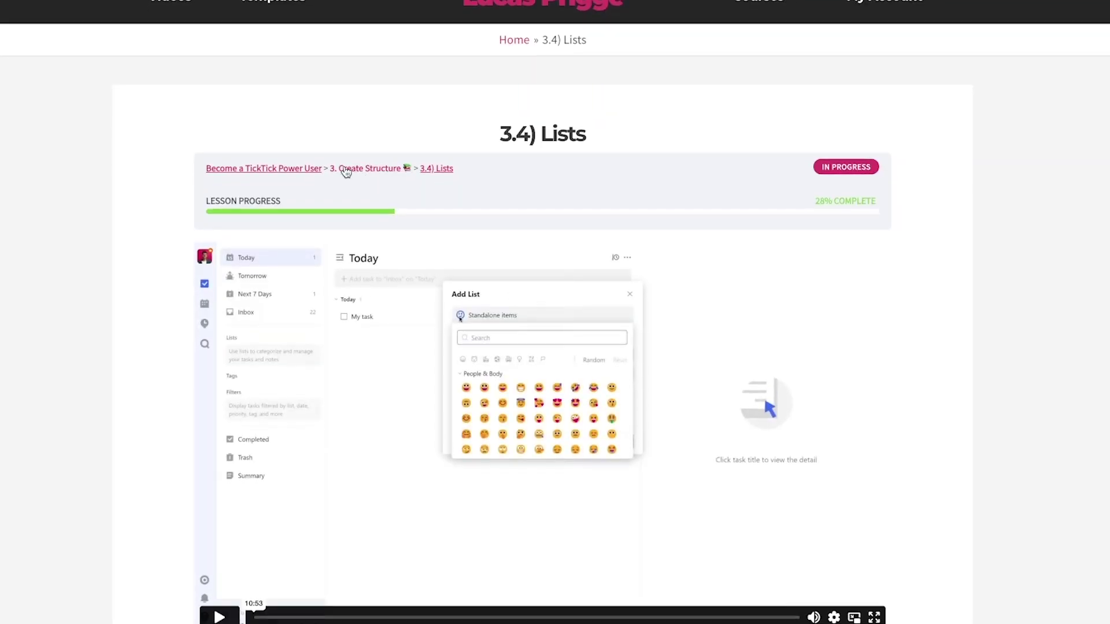
left_click(346, 169)
scroll(360, 190, "down", 2)
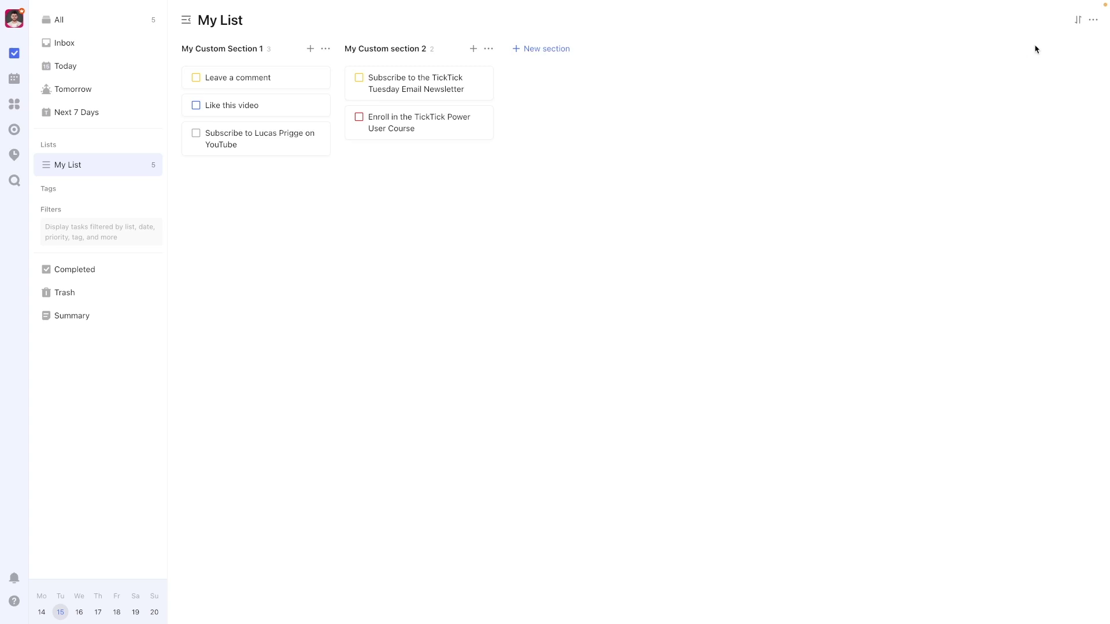
left_click(1077, 23)
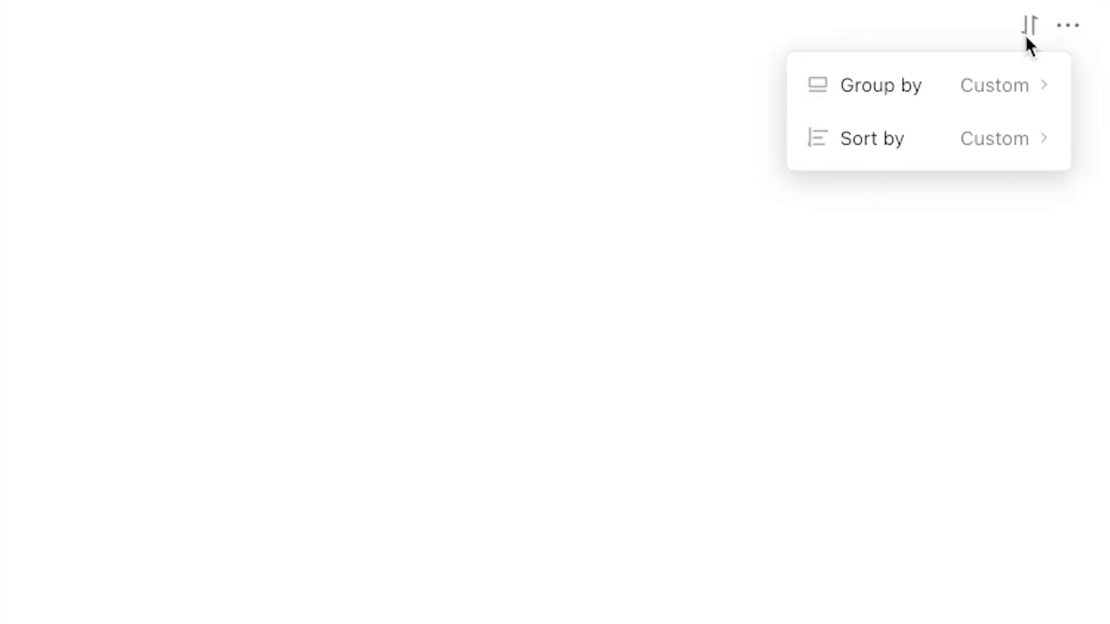
left_click(1073, 44)
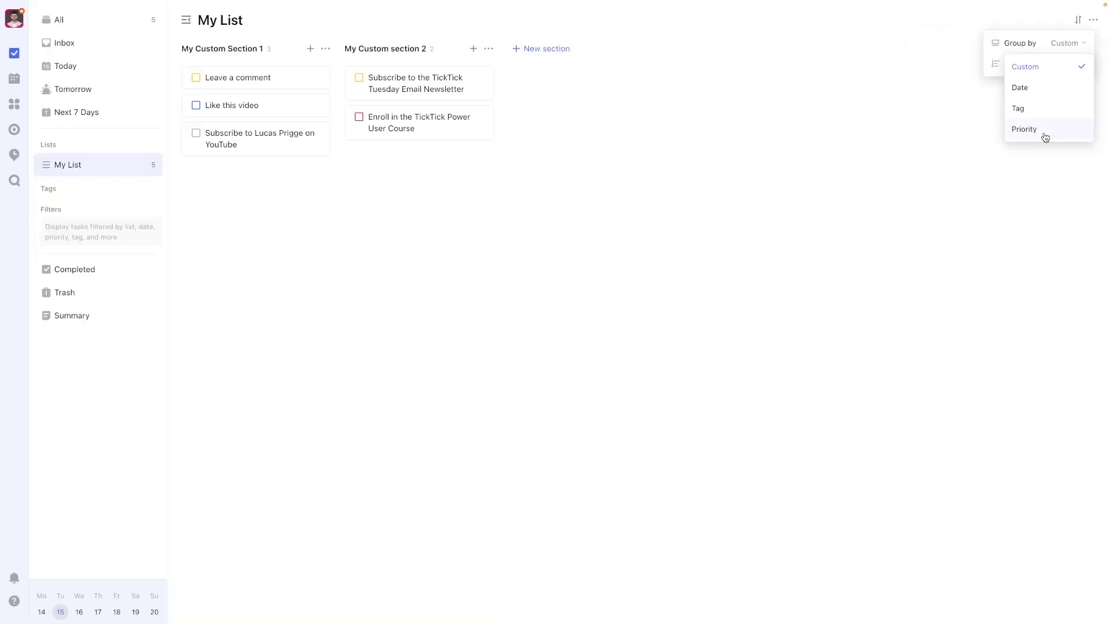
left_click(1044, 132)
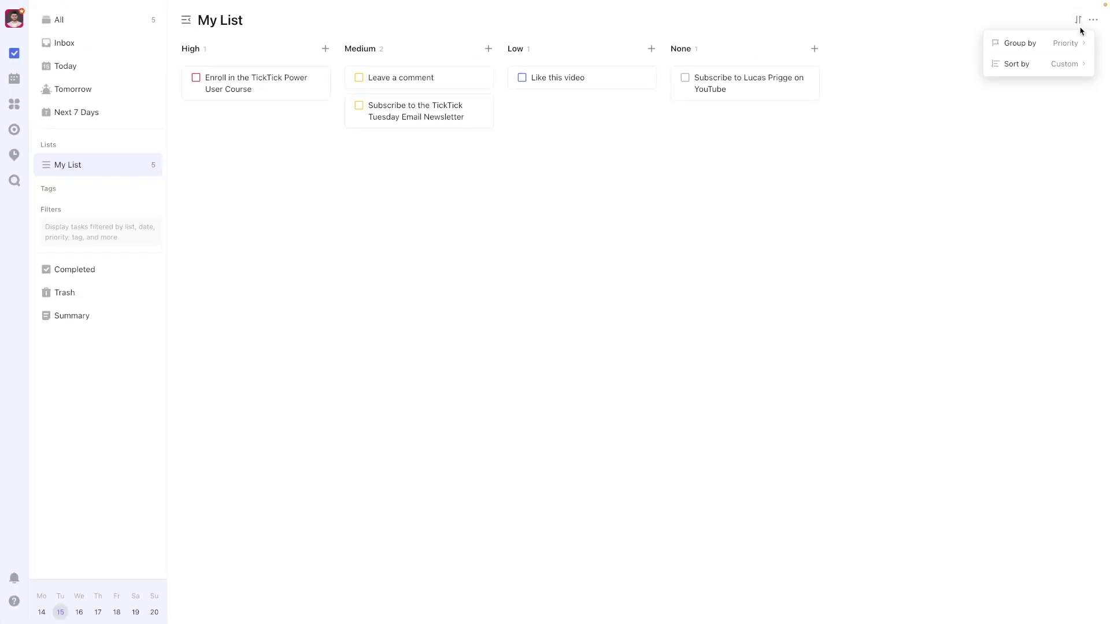
left_click(1078, 41)
left_click(1044, 75)
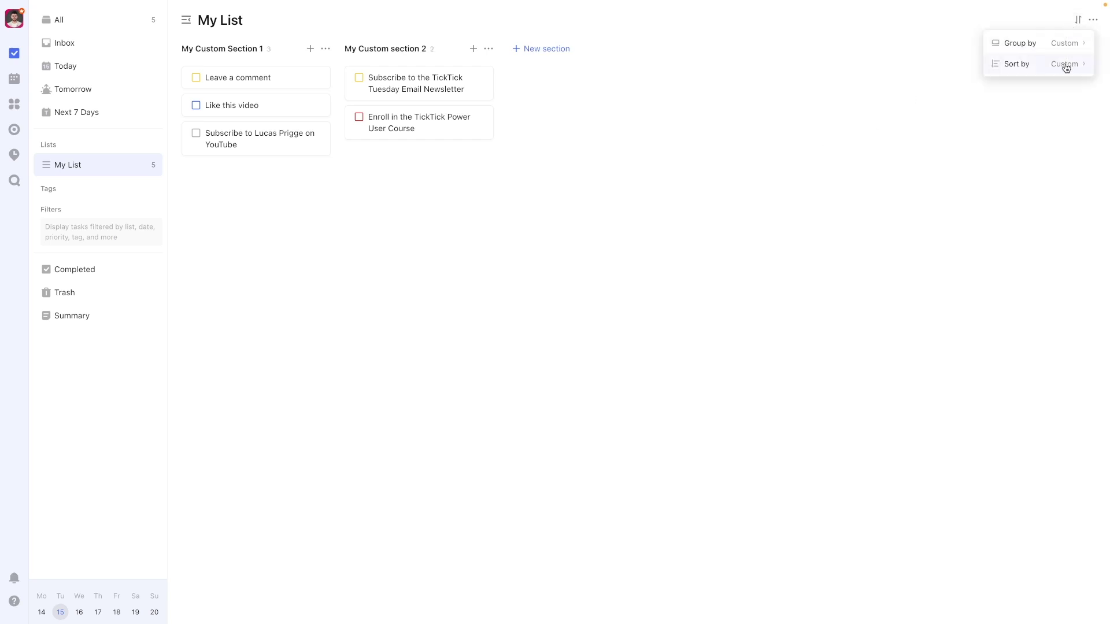
Sort My List's tasks by priority.
left_click(1066, 67)
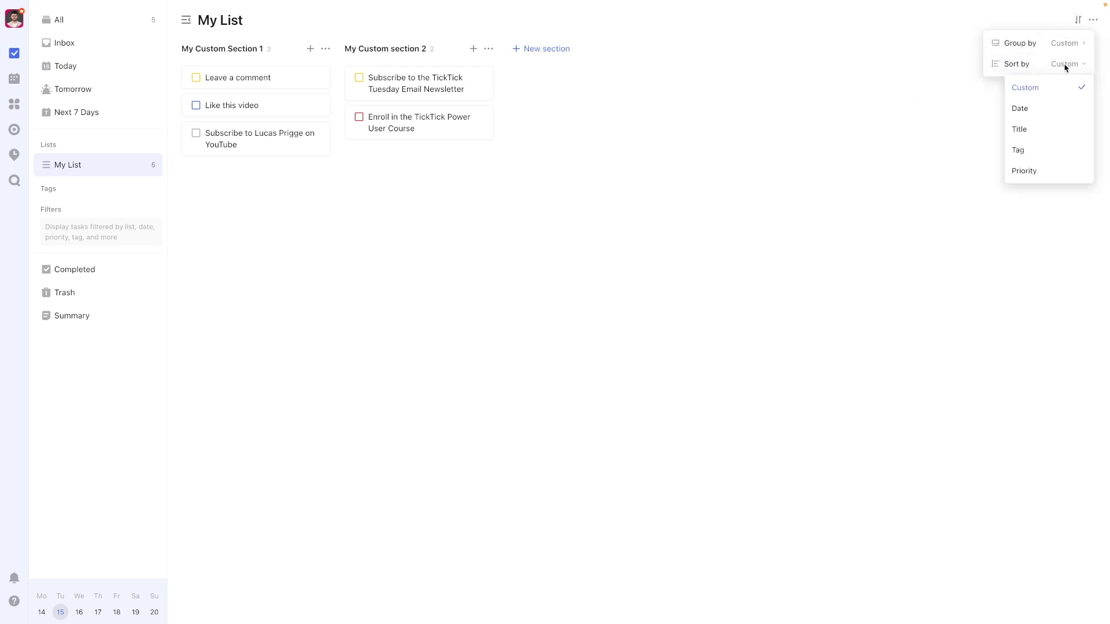
left_click(1039, 172)
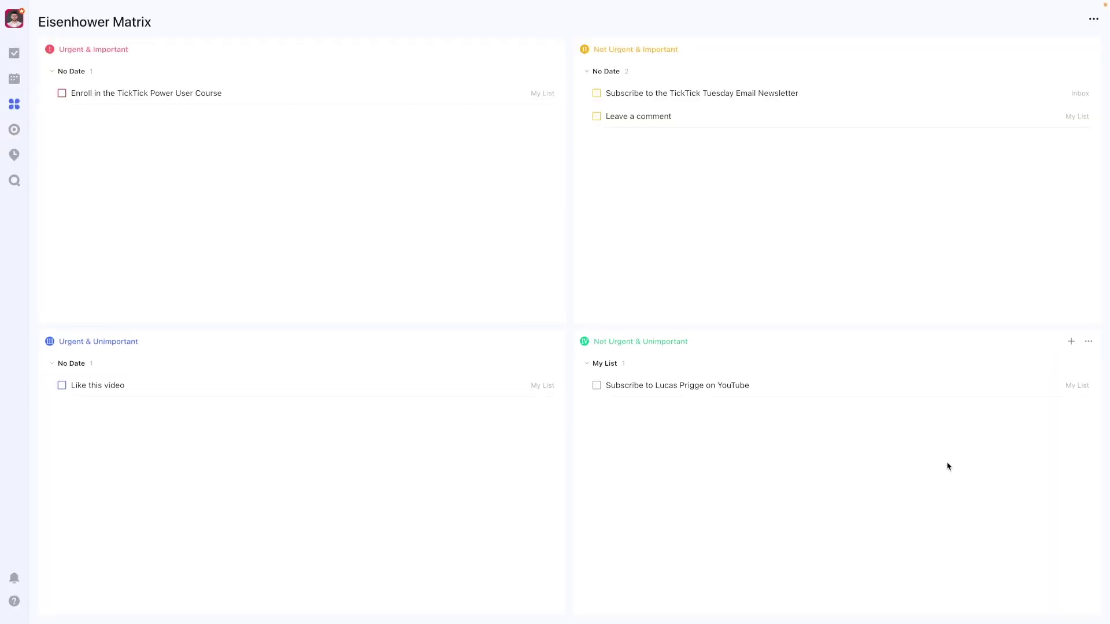
Edit the Urgent & Important quadrant's rules to also accept Medium and Low priority tasks.
left_click(552, 48)
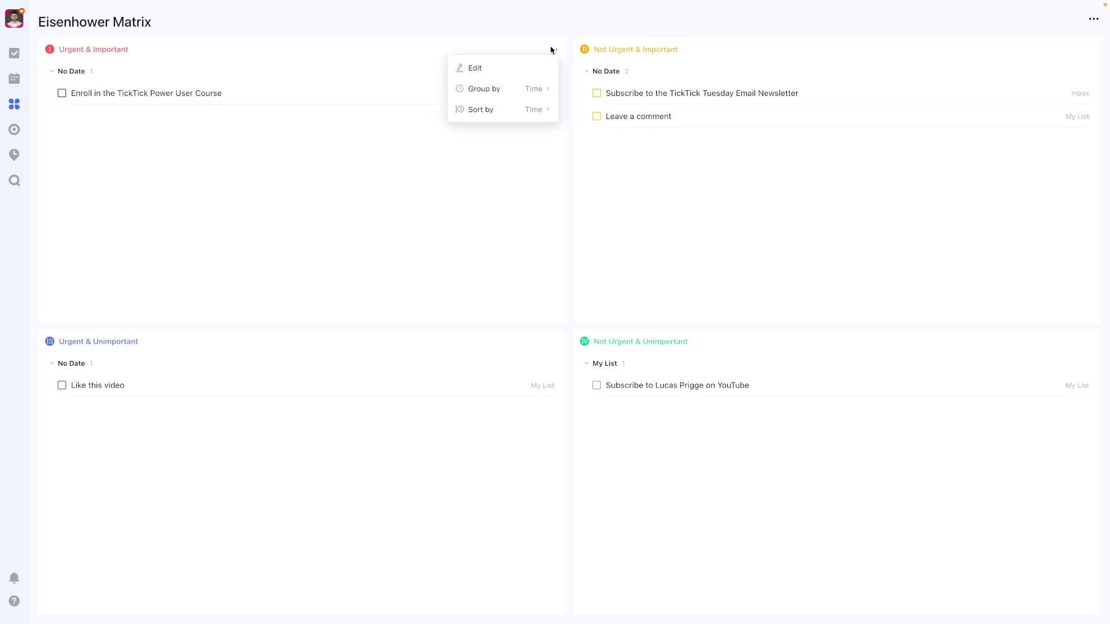
left_click(542, 67)
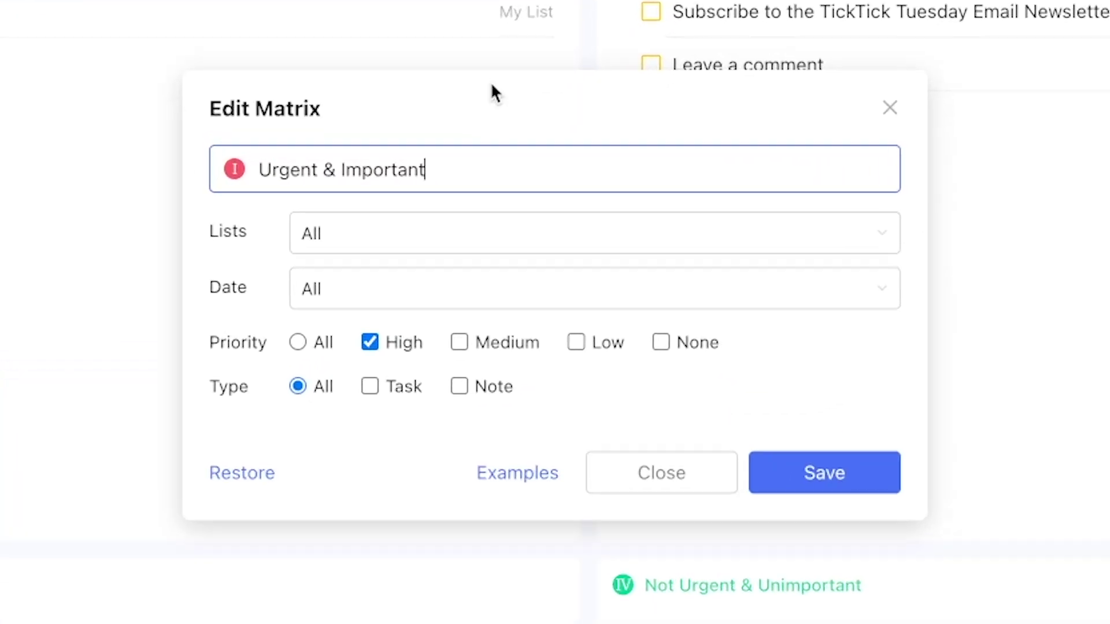
left_click(460, 343)
left_click(576, 342)
Browse the example matrix rules on the customization help page.
left_click(523, 465)
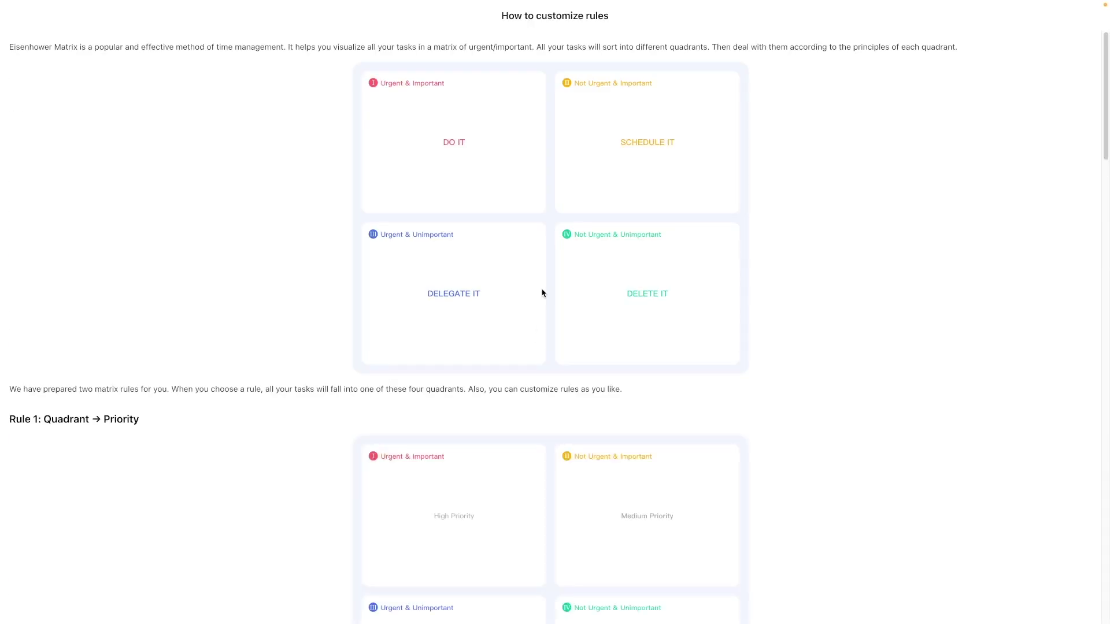
scroll(543, 286, "down", 10)
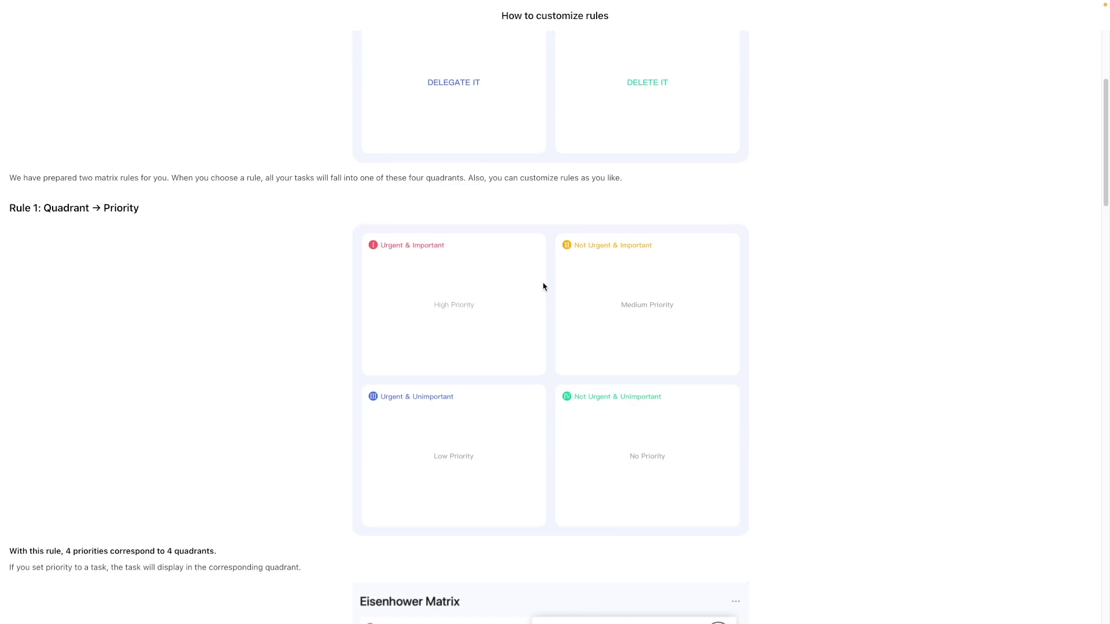
scroll(544, 286, "down", 5)
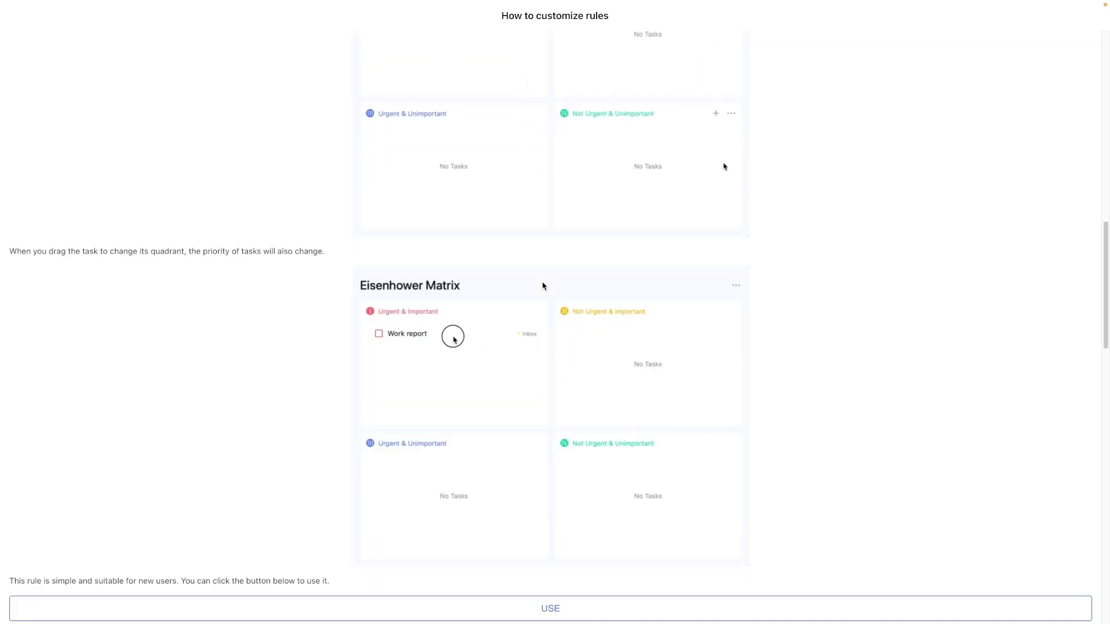
scroll(544, 286, "down", 9)
scroll(543, 286, "down", 13)
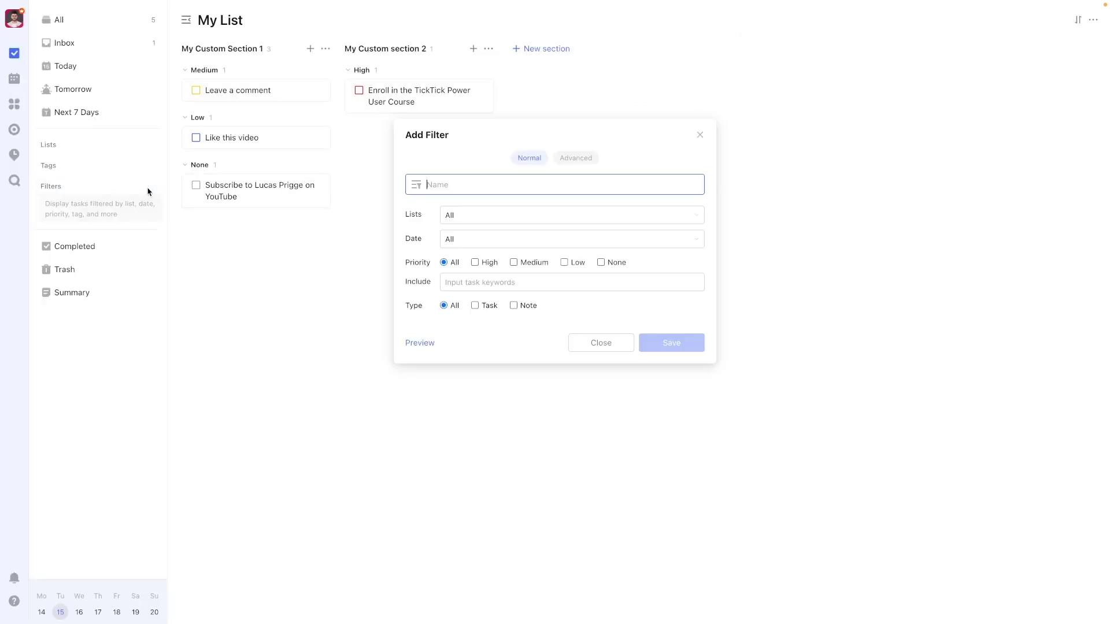
In the advanced filter builder, add a Priority condition matching High or Medium.
left_click(478, 262)
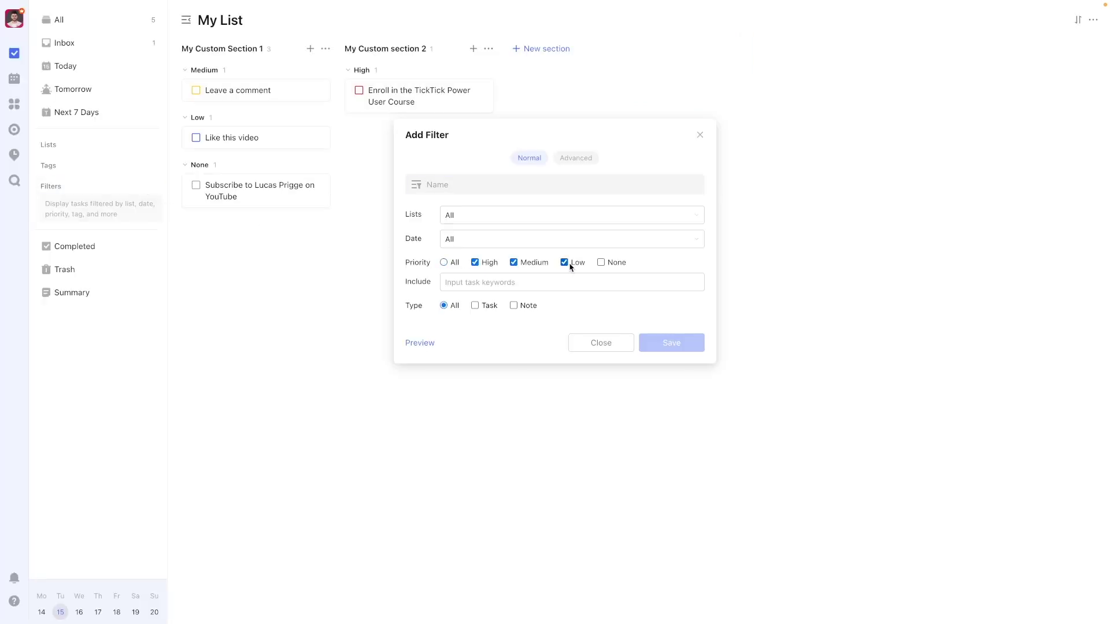
left_click(575, 158)
left_click(423, 214)
left_click(431, 280)
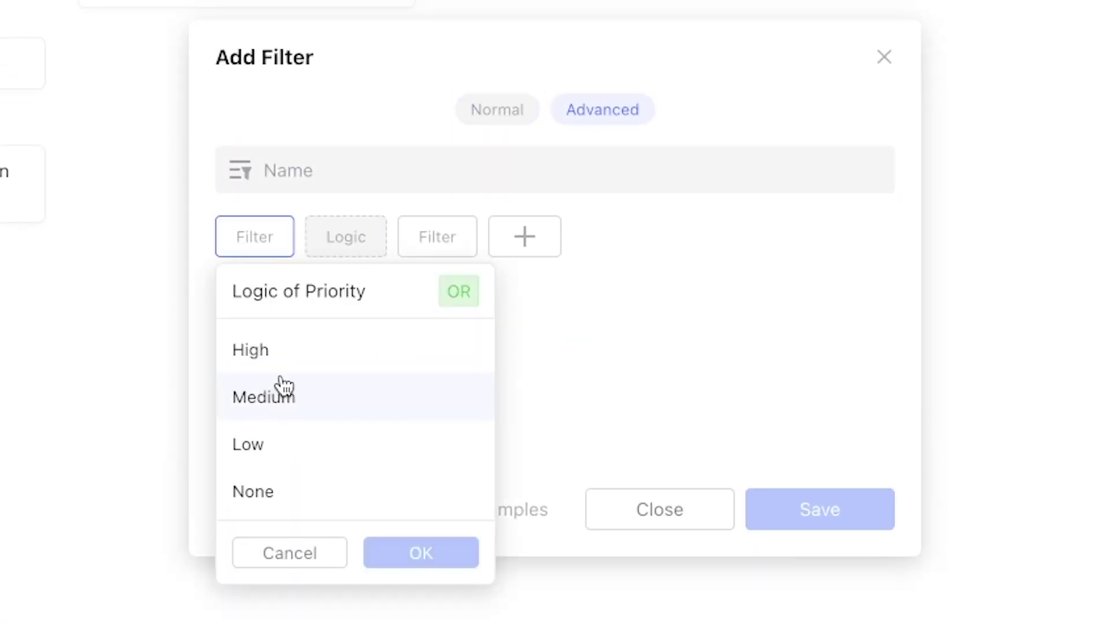
left_click(294, 370)
left_click(299, 398)
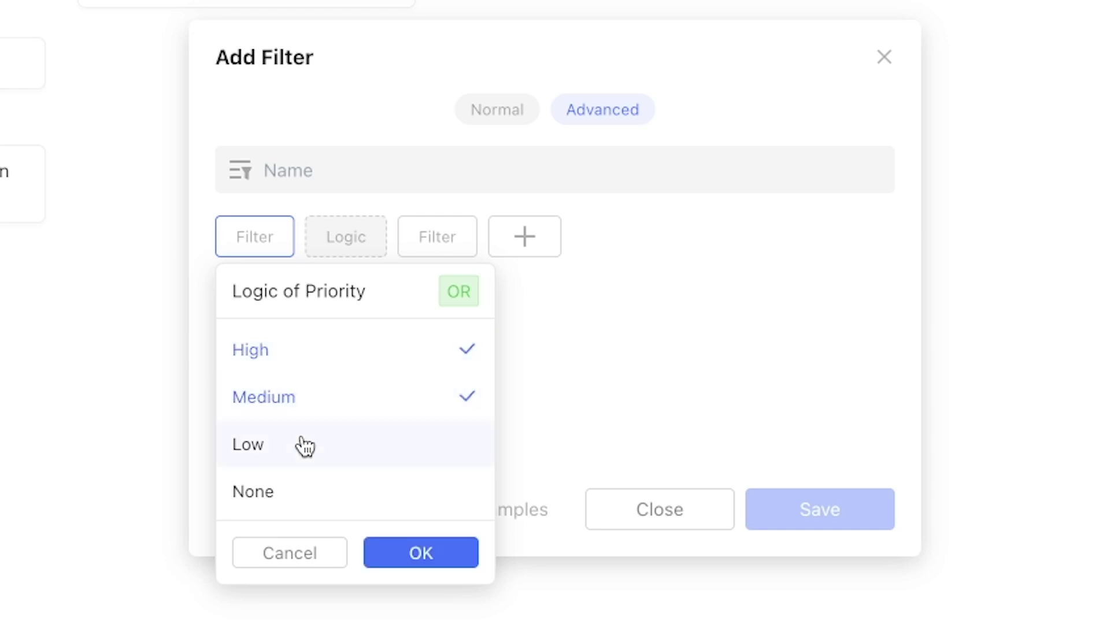
left_click(456, 550)
Combine conditions with AND and add a keyword condition including 'test'.
left_click(426, 242)
left_click(446, 292)
left_click(528, 238)
left_click(575, 402)
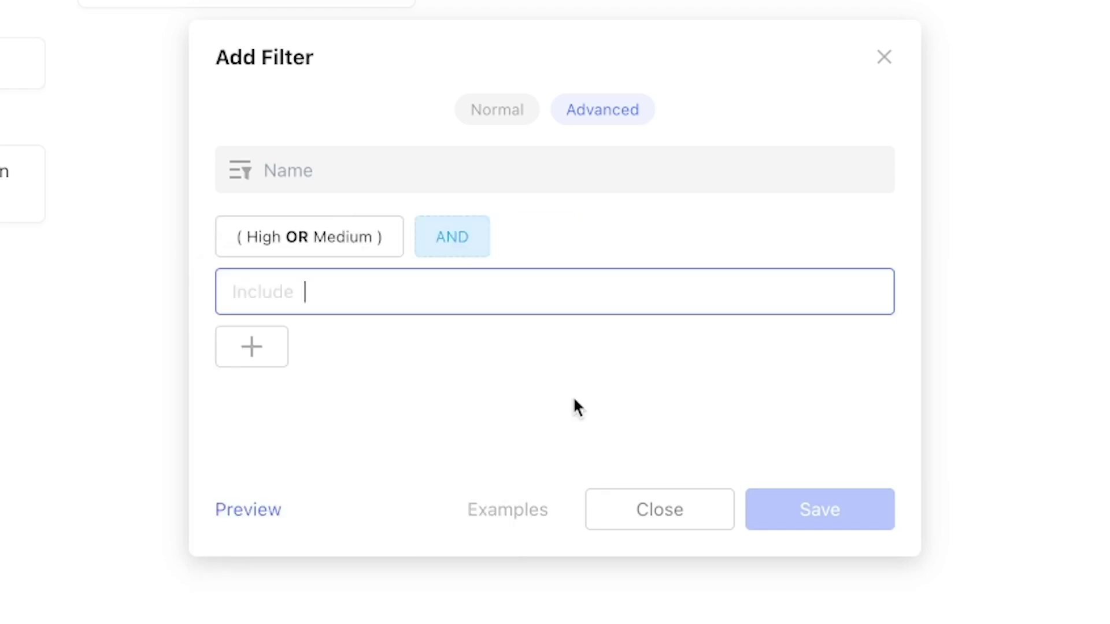
left_click(272, 361)
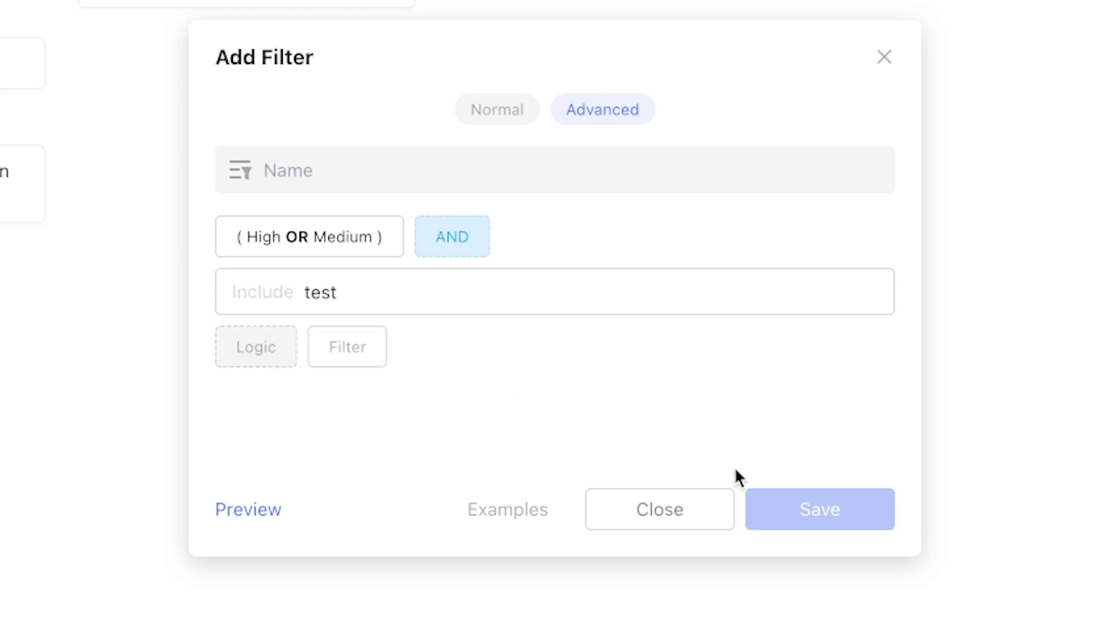